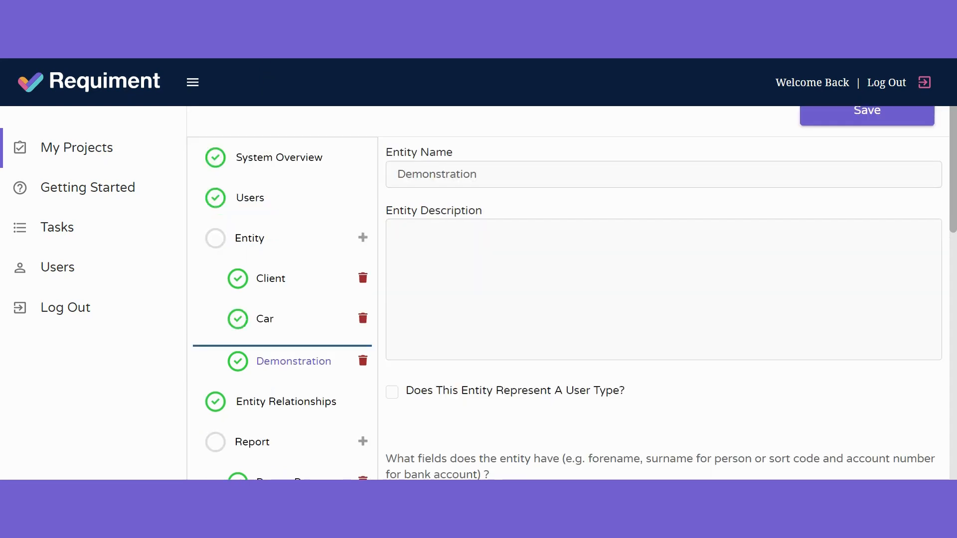
Step: Enter "Book a demonstration to test drive the cars." as the Demonstration entity's description
text(Book a d)
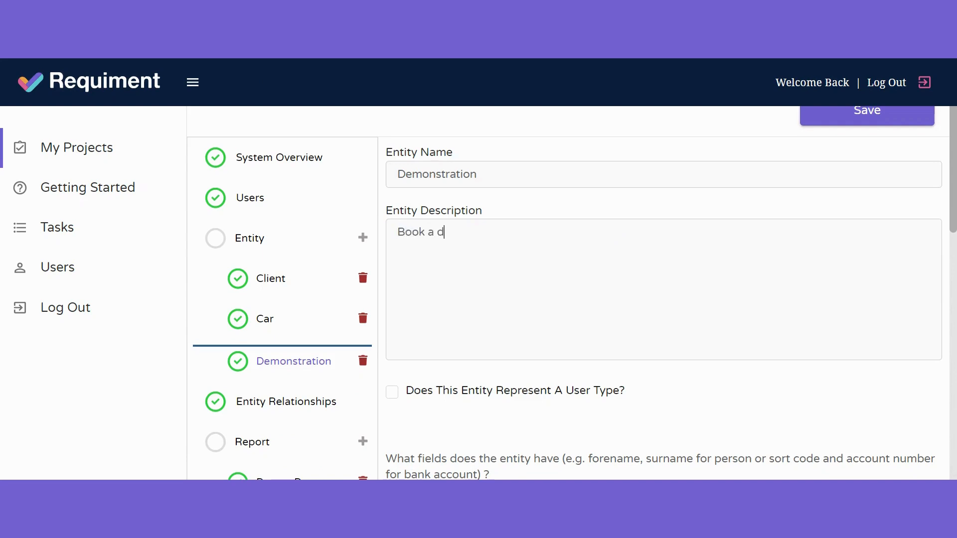
text(emonstratio)
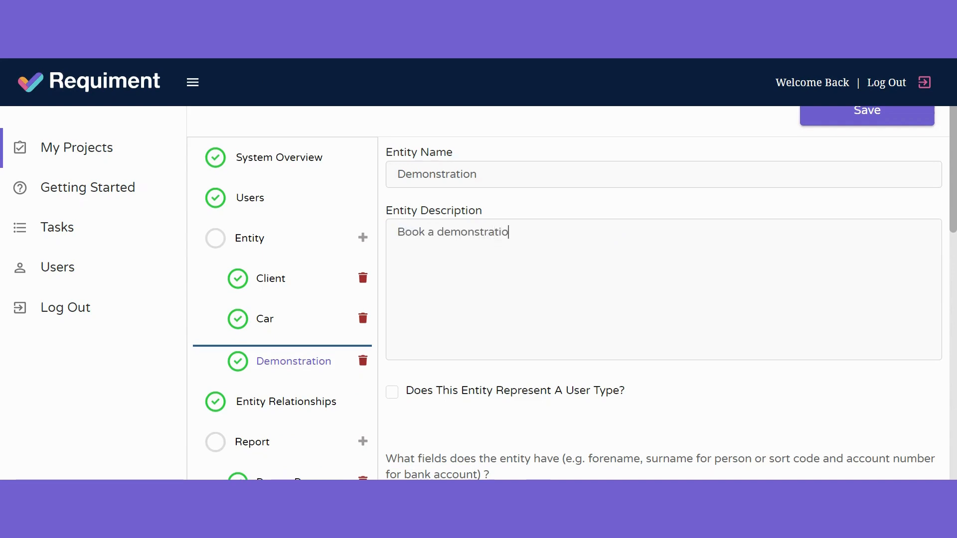
text(n to test drive )
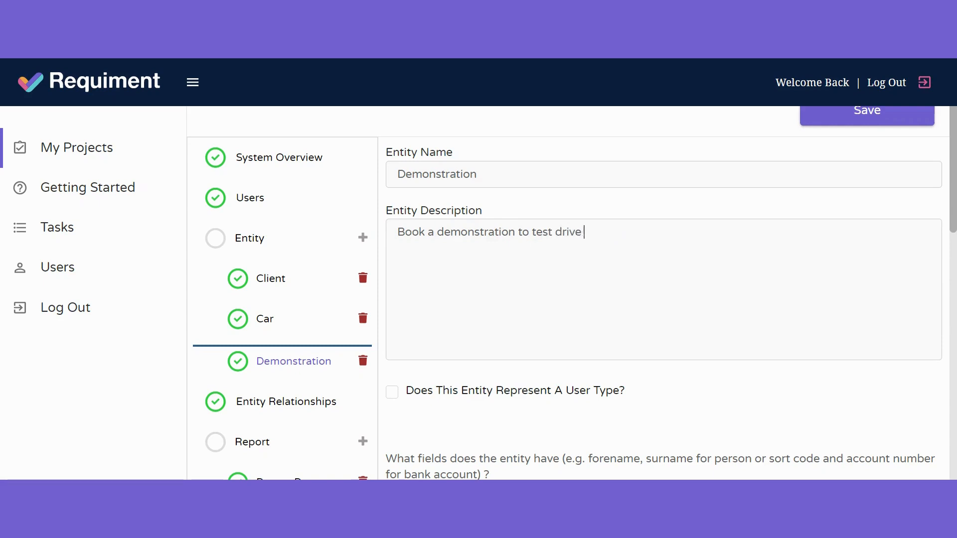
text(the cars.)
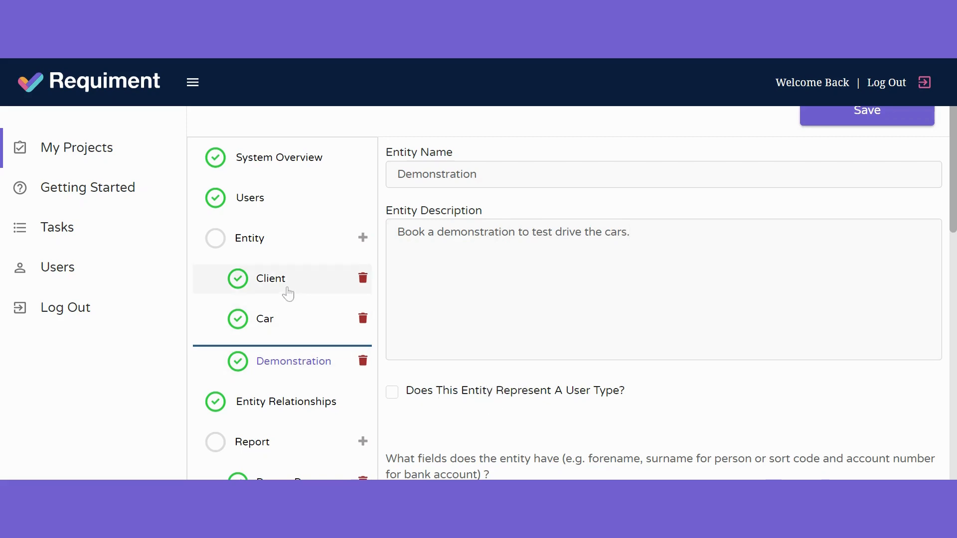
Step: Add an entity field named Client ID with the field type ID Number and save it
scroll(568, 406, down, 5)
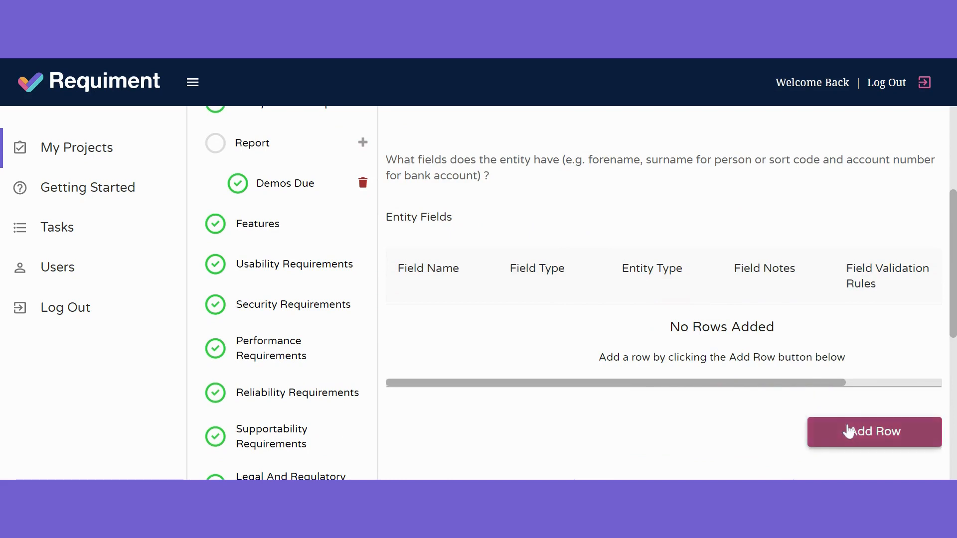
click(822, 432)
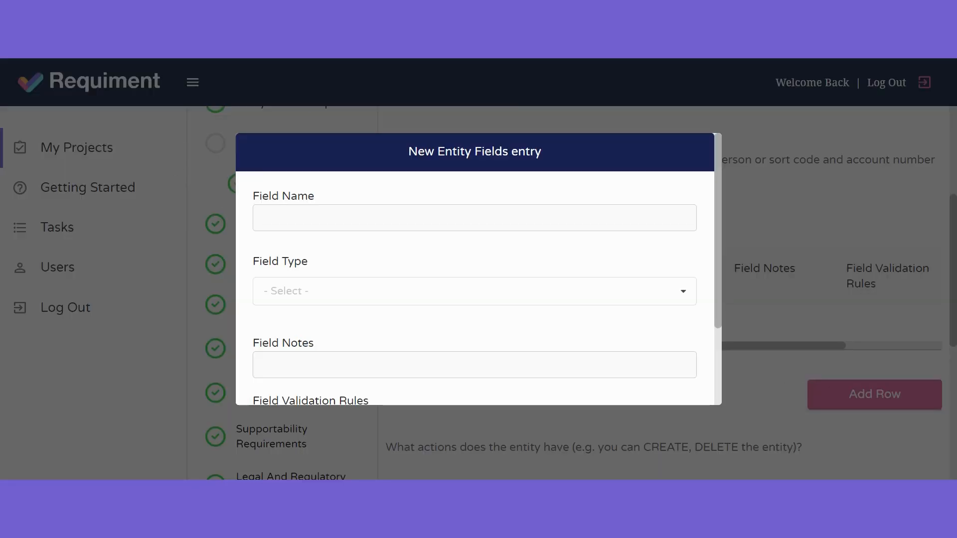
text(Cl)
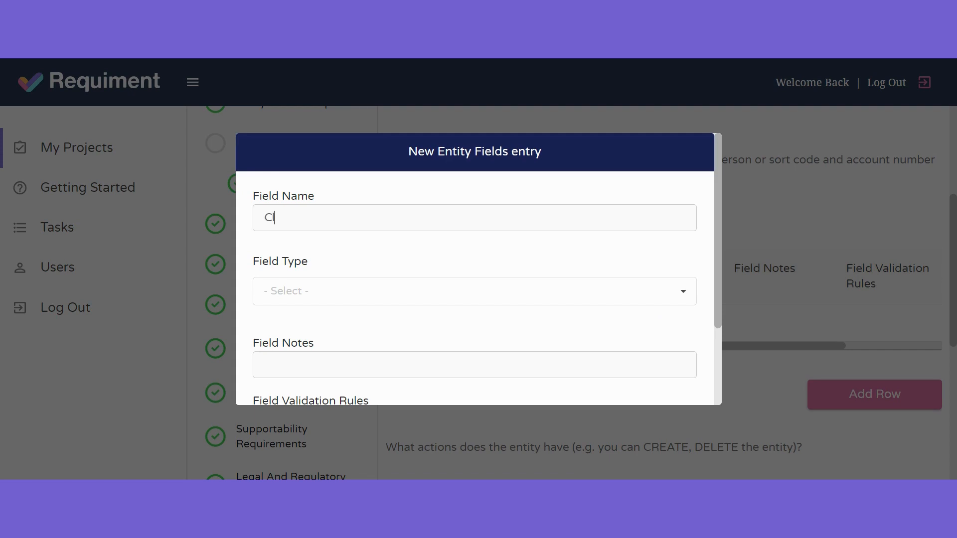
text(ient ID)
click(325, 295)
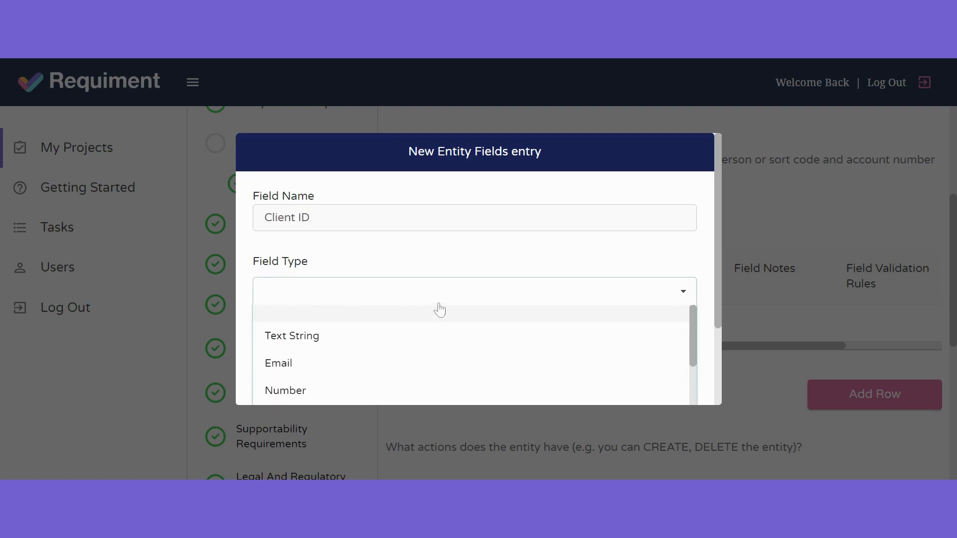
scroll(480, 264, down, 2)
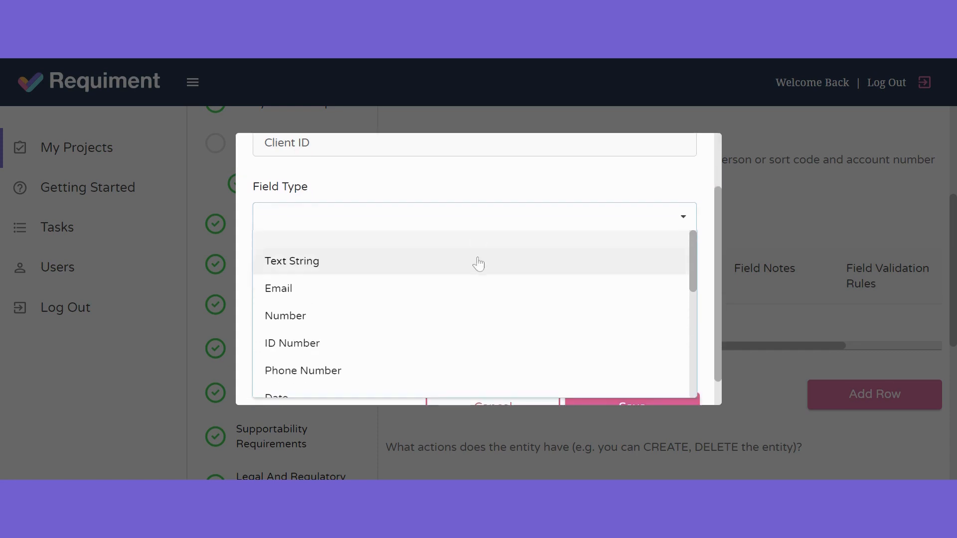
click(336, 348)
scroll(499, 344, down, 1)
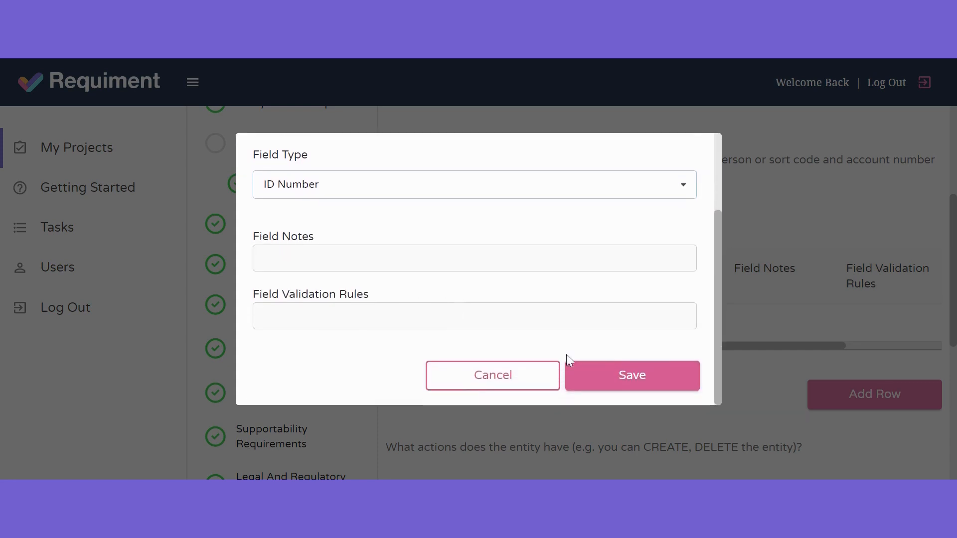
click(633, 382)
Step: Add an entity field named Client Name with the field type Text String and save it
click(855, 399)
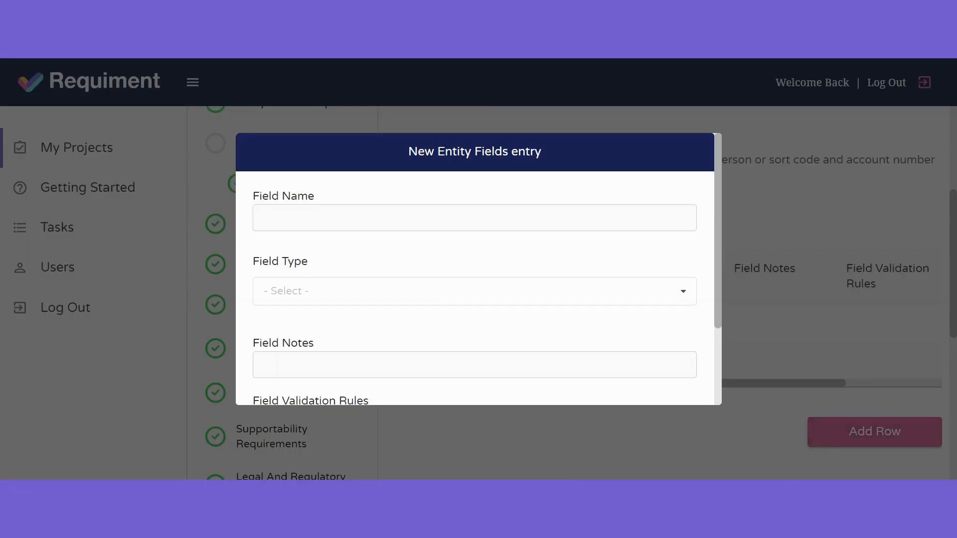
text(Client Name)
click(497, 299)
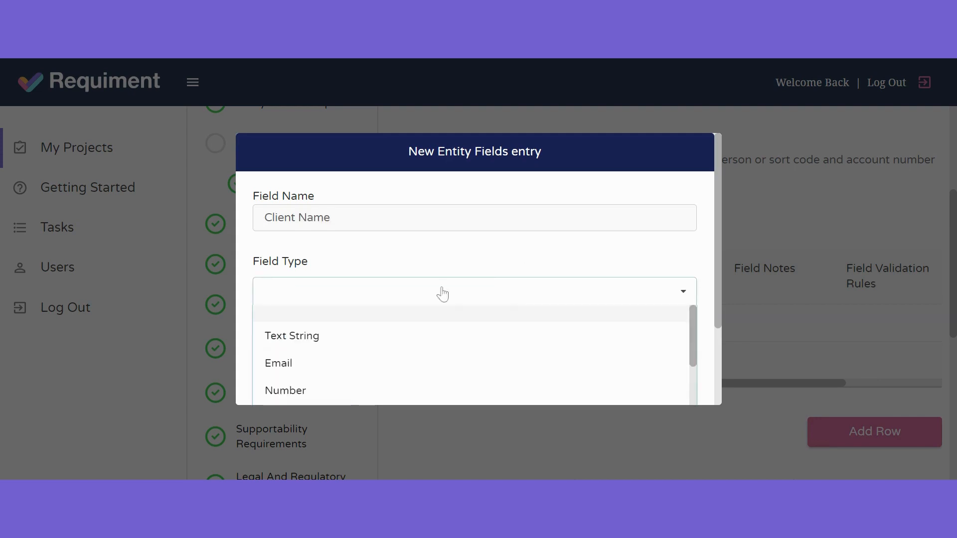
click(354, 333)
scroll(449, 296, down, 2)
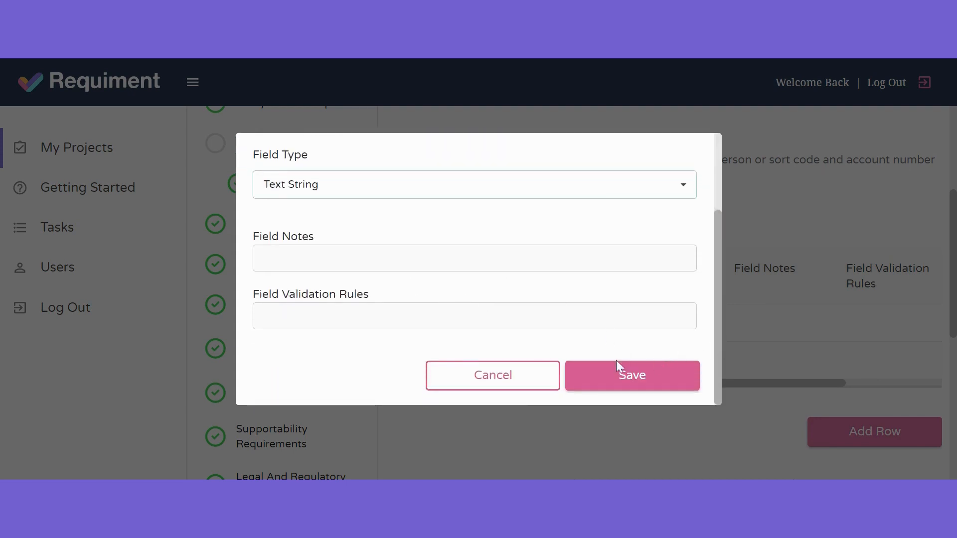
click(629, 381)
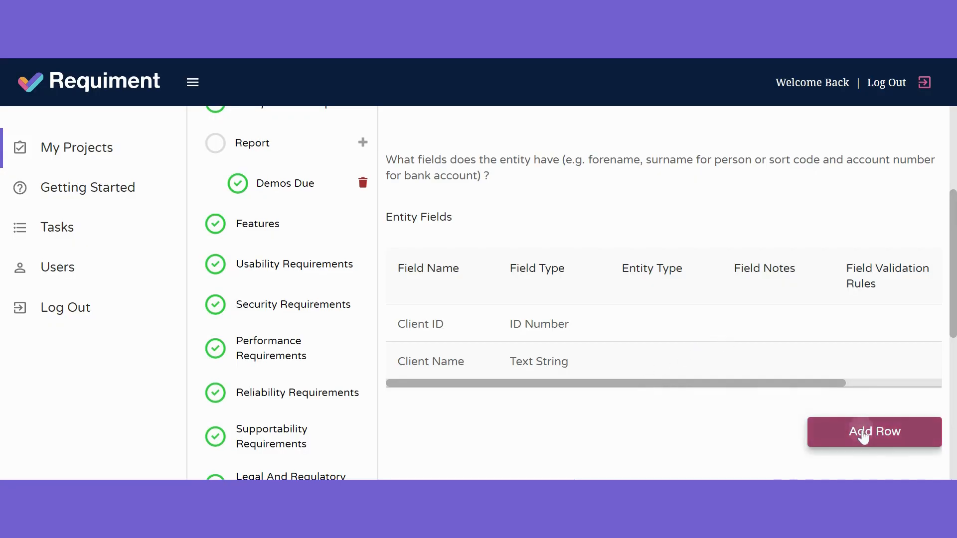
Step: Create a new entity field entry named Car Registration Number with the field type Number
click(862, 432)
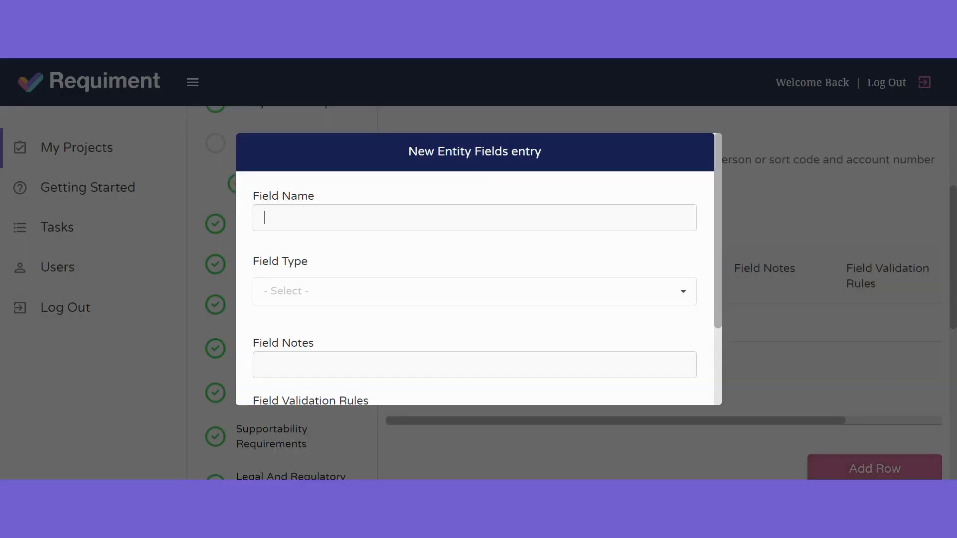
text(Car )
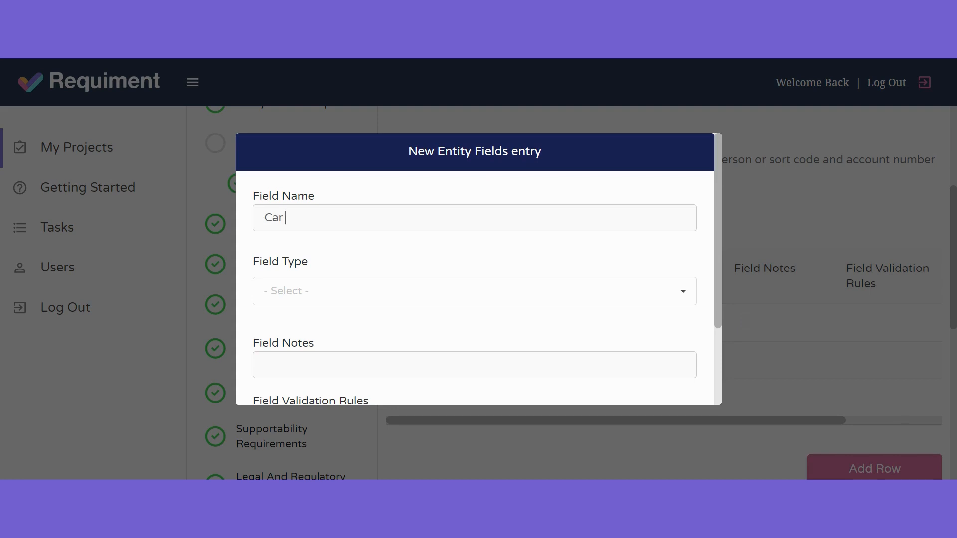
text(Registration Number)
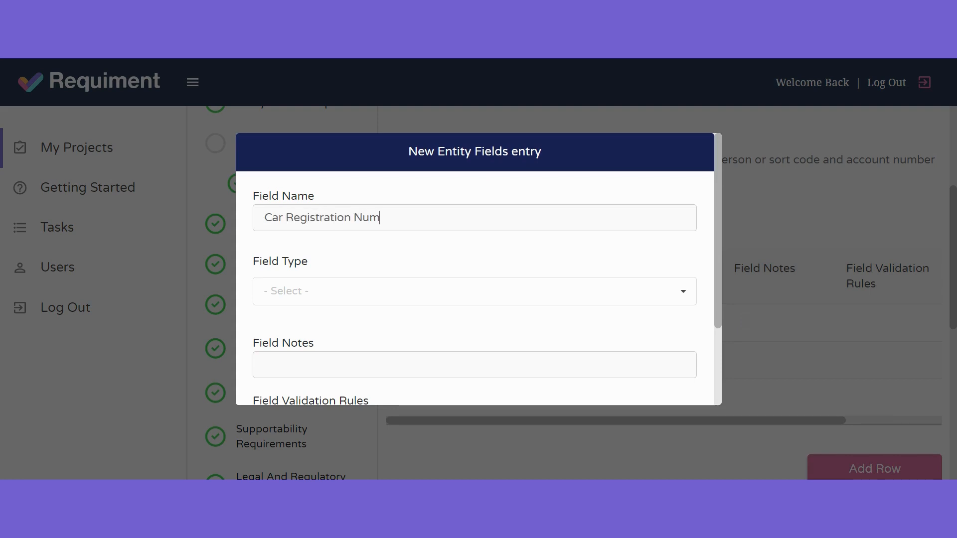
click(373, 291)
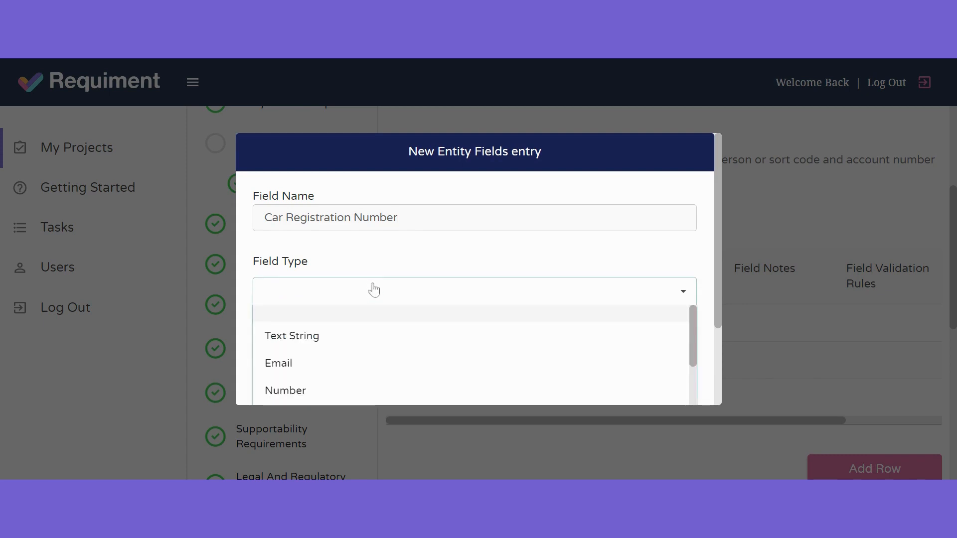
click(353, 388)
Step: Give the Car Registration Number field the validation rule "Must be a valid vehicle registration number" and save the entry
scroll(402, 315, down, 2)
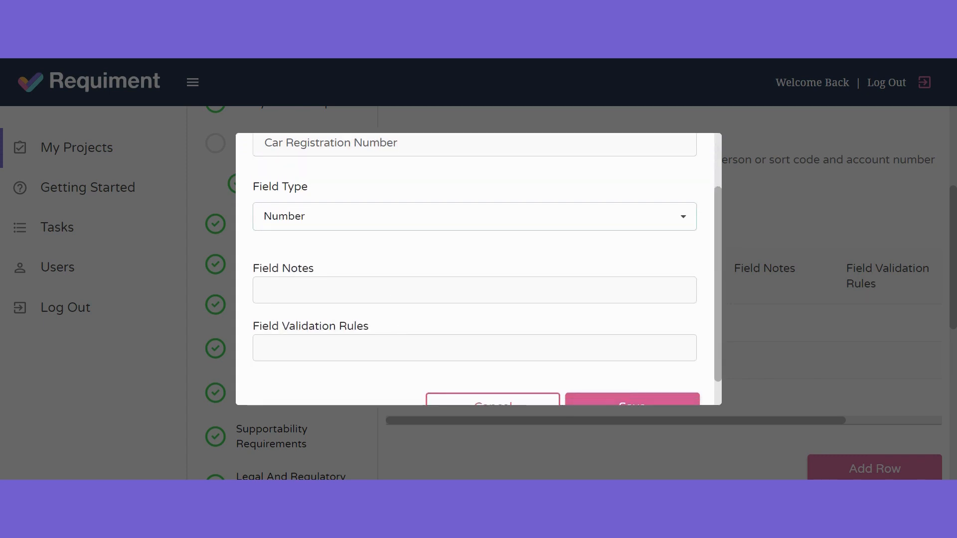
click(265, 348)
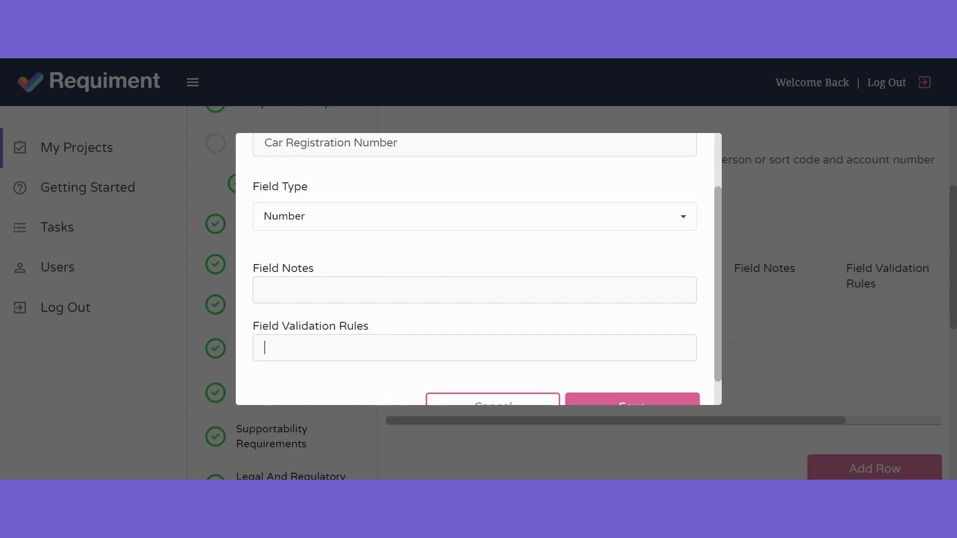
text(Must be a )
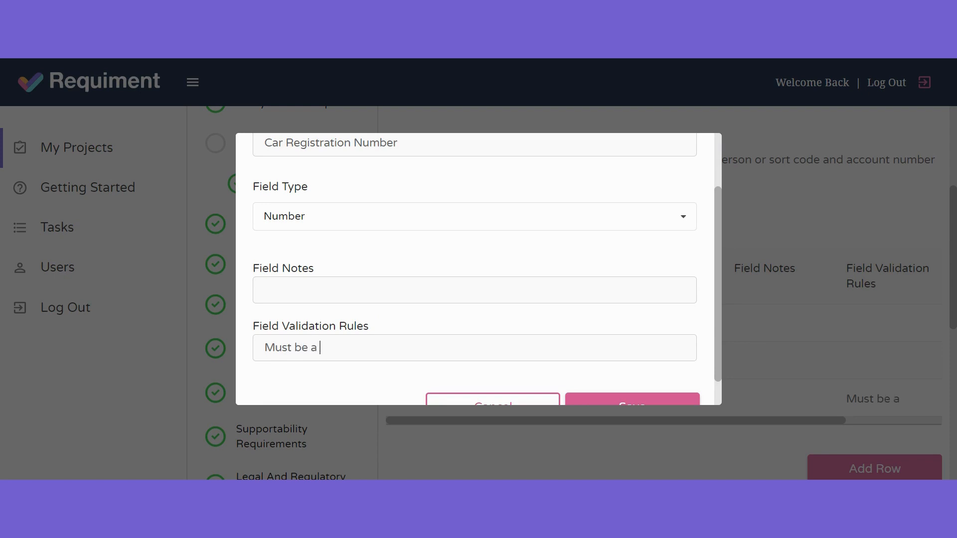
text(valid vehicle reg)
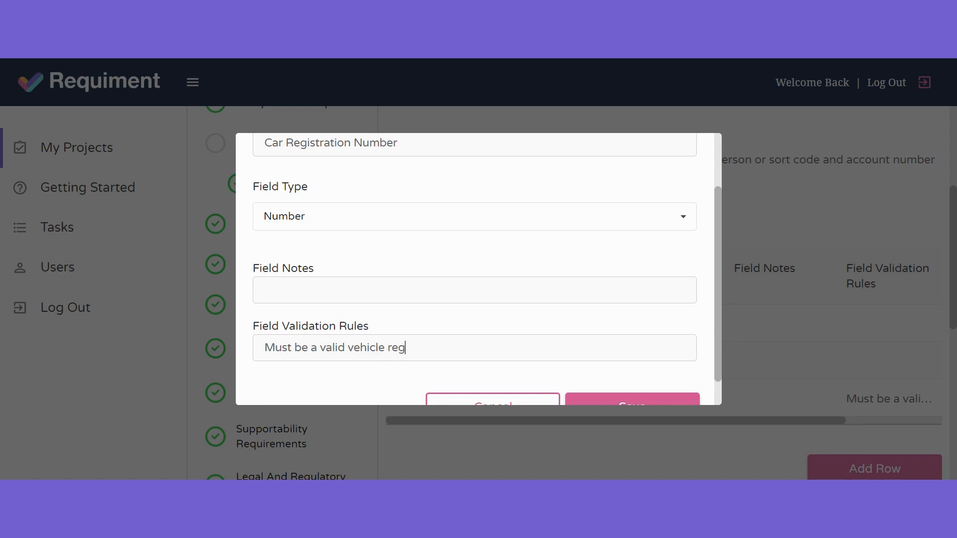
text(istration number)
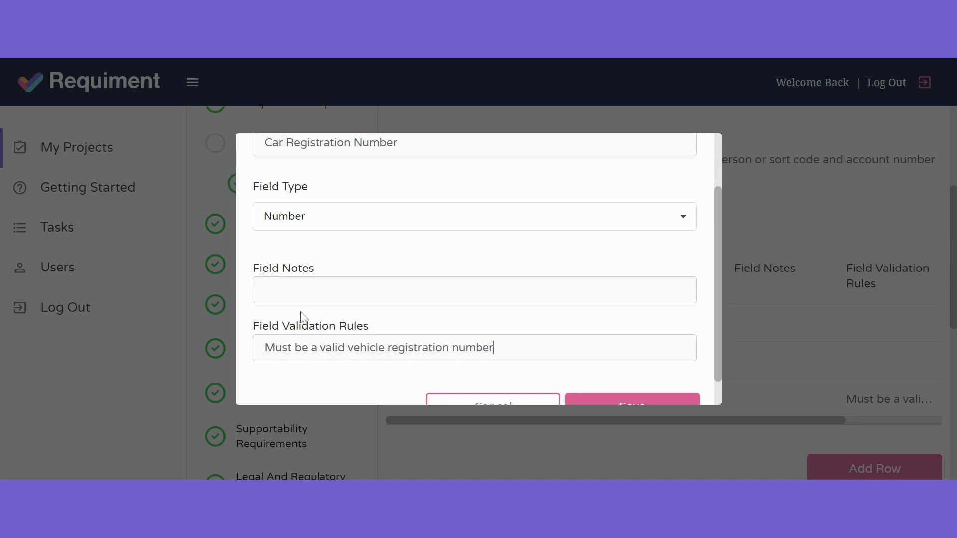
click(616, 401)
Step: Add an entity field named Demo Date with the field type Date and save it
scroll(617, 341, down, 3)
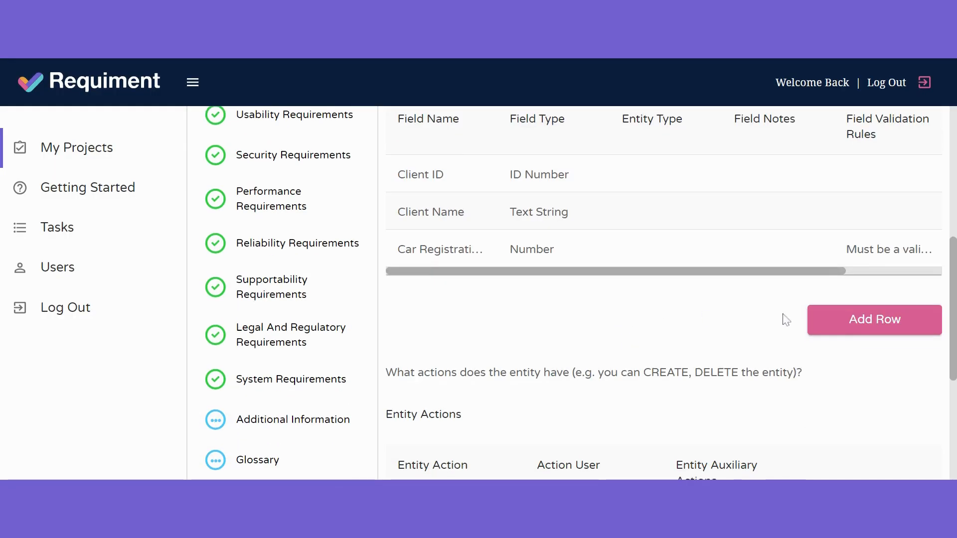
click(818, 319)
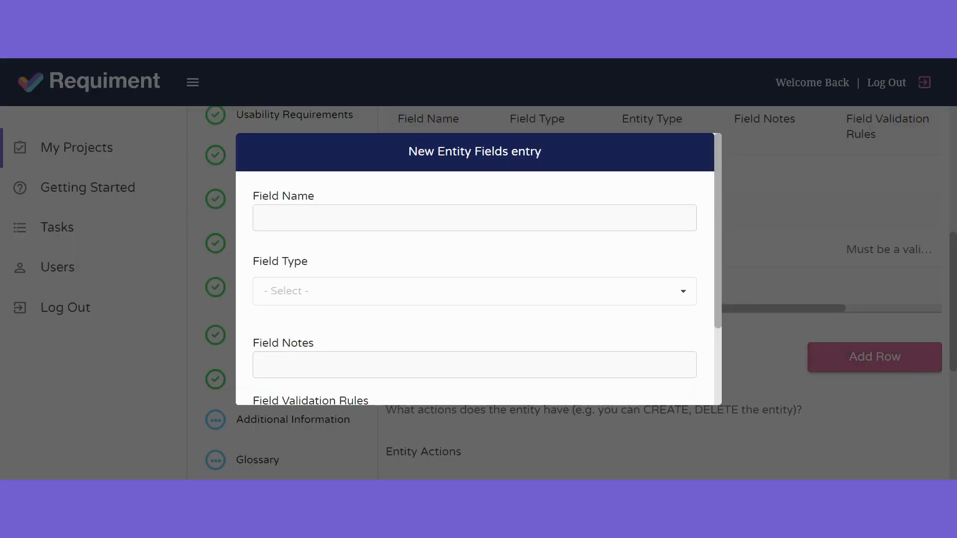
text(Demo Date)
click(331, 295)
scroll(364, 346, down, 5)
scroll(327, 344, up, 3)
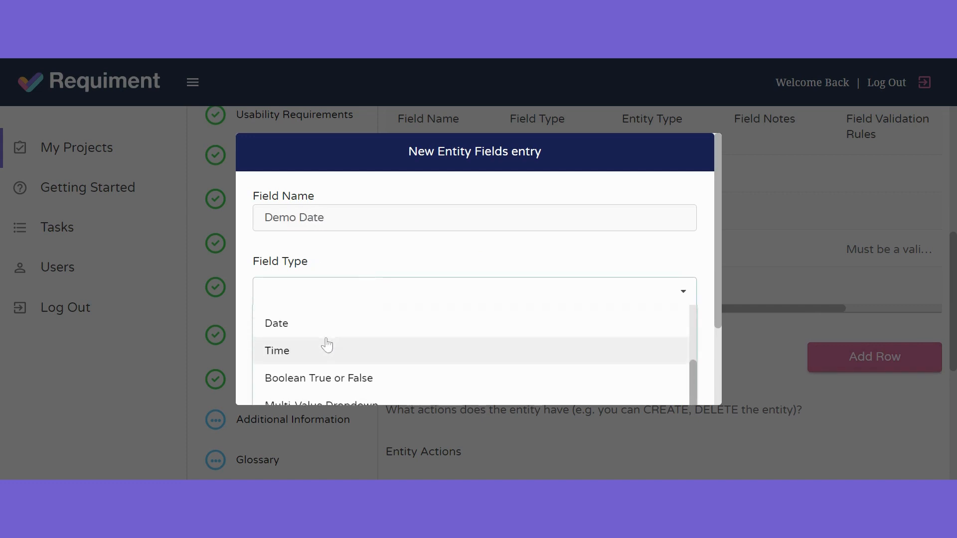
click(304, 333)
scroll(550, 359, down, 3)
click(636, 378)
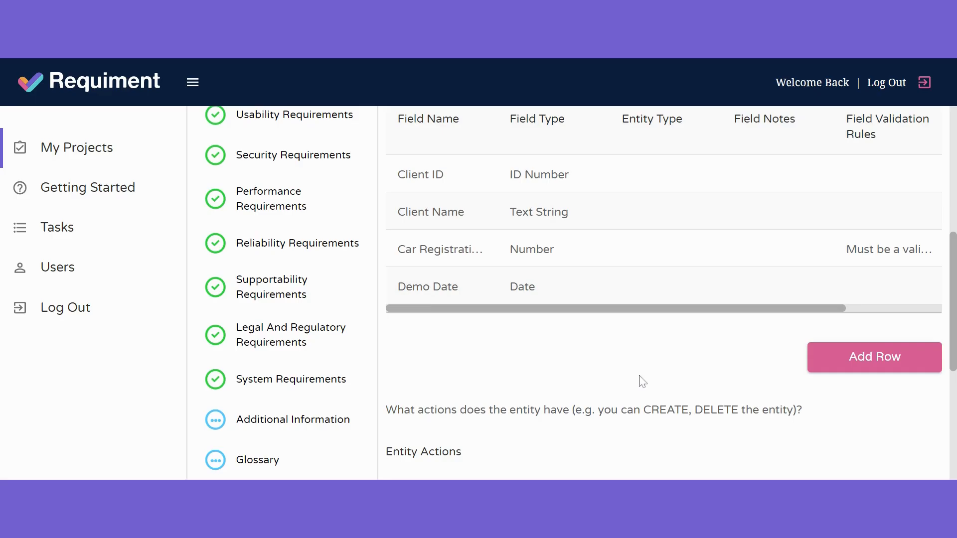
Step: Create another new entity field entry and name it Demo Time
click(870, 367)
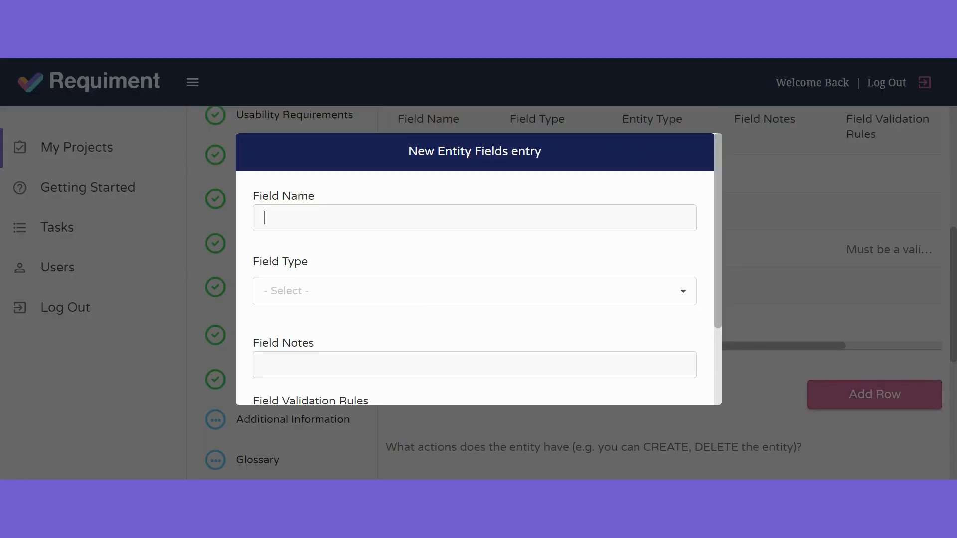
text(S)
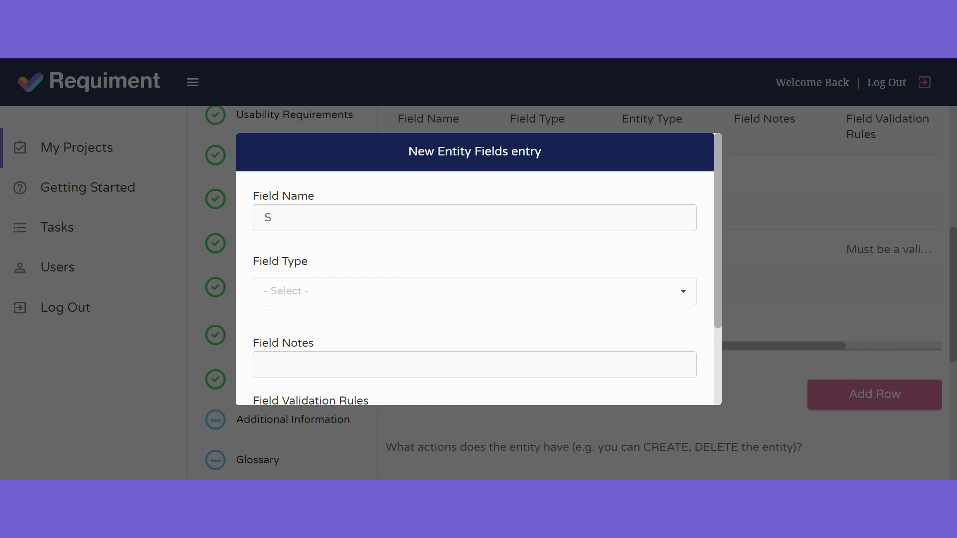
key(BackSpace)
text(DEm)
key(BackSpace)
key(BackSpace)
text(emo Time)
Step: Set the Demo Time field's type to Time and save the entry
click(353, 293)
scroll(378, 362, down, 2)
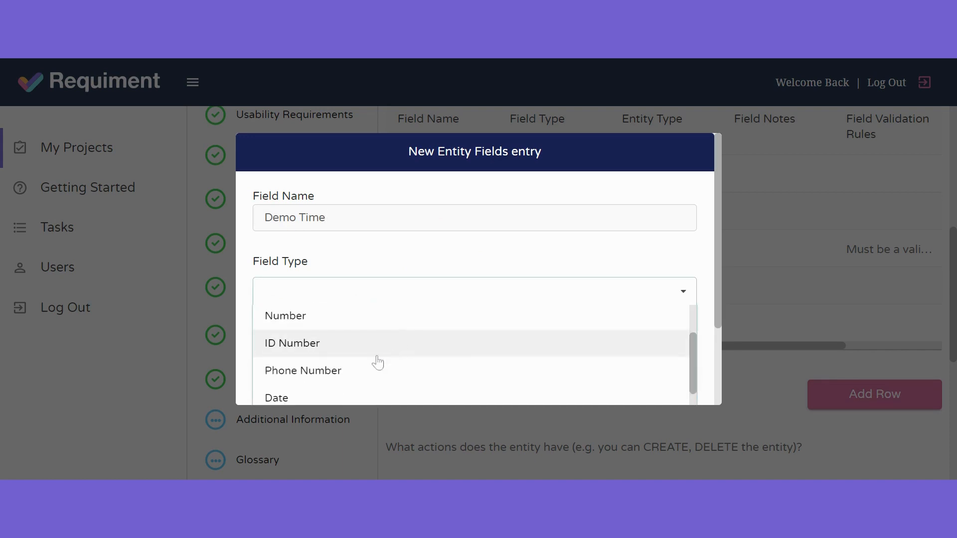
scroll(357, 377, down, 2)
click(331, 359)
scroll(618, 349, down, 3)
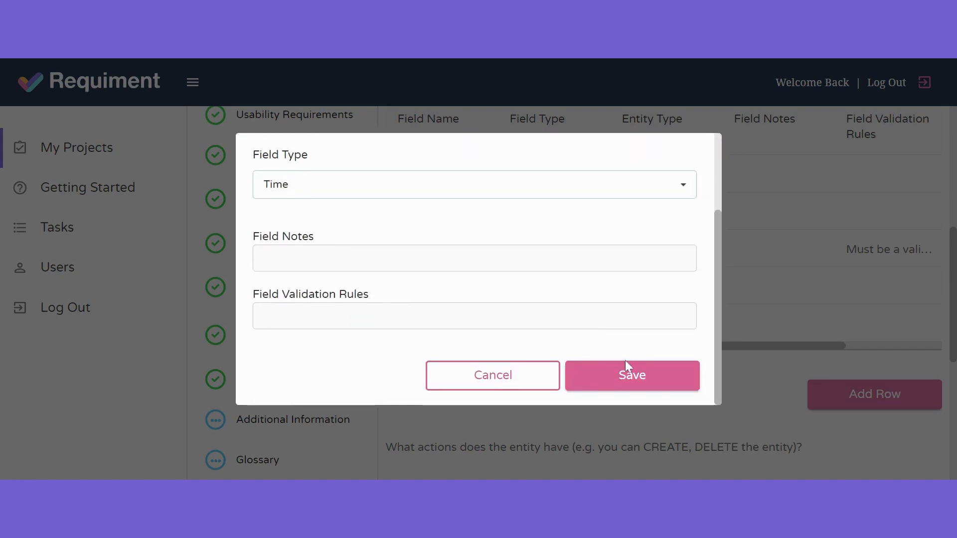
click(626, 364)
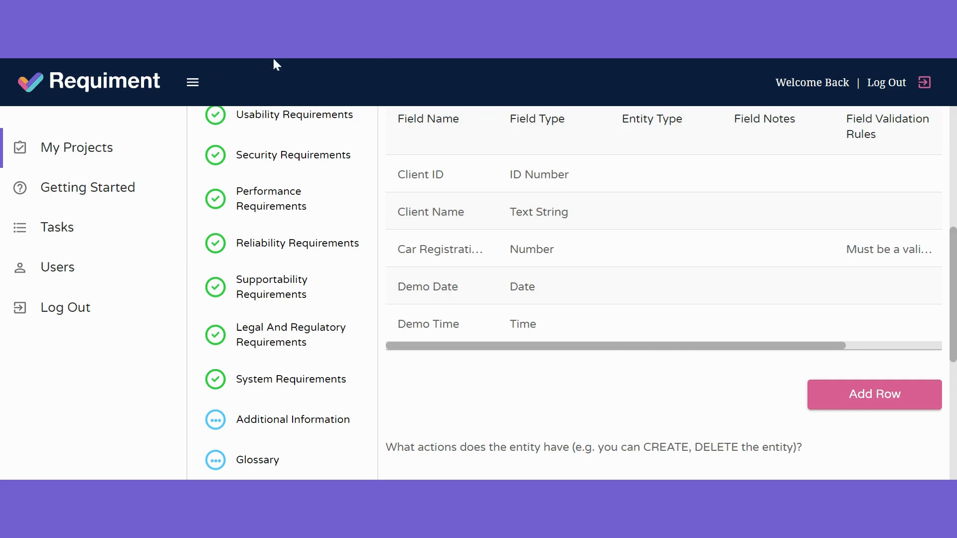
Step: Add an entity action entry for Create with Client User as the action user and save it
scroll(853, 261, down, 5)
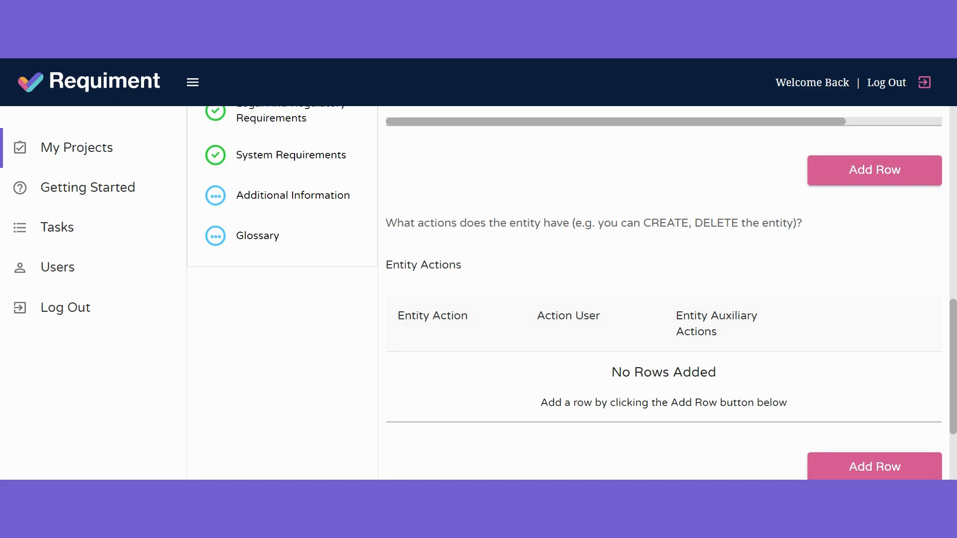
click(844, 466)
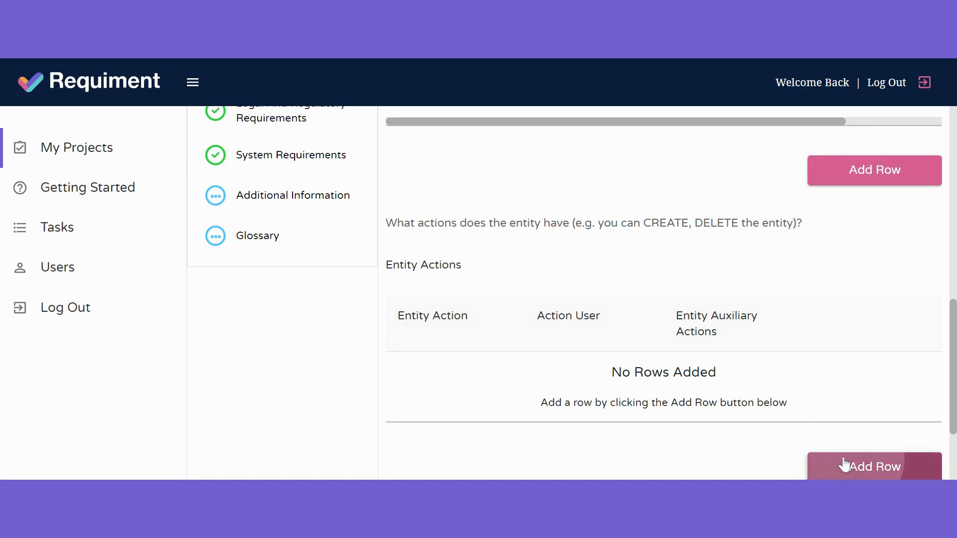
click(508, 243)
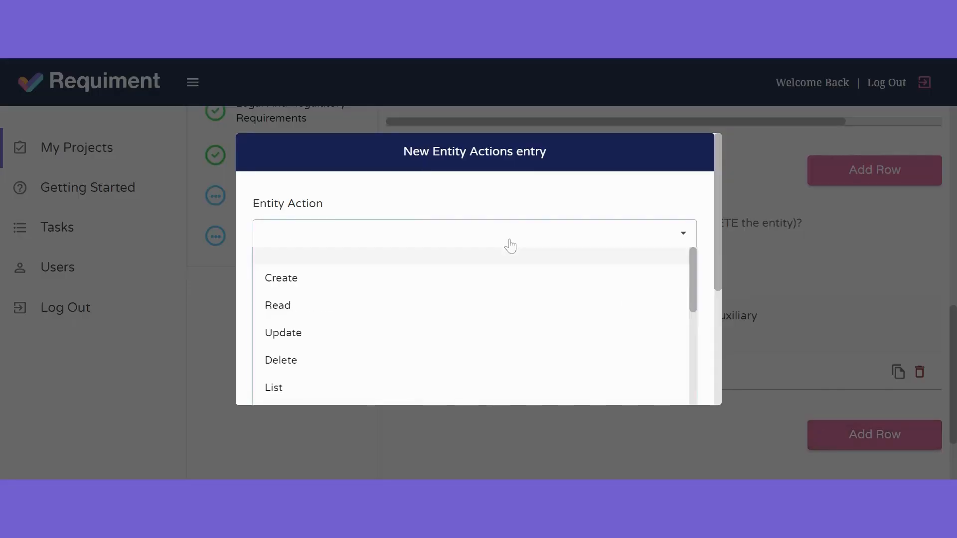
click(466, 283)
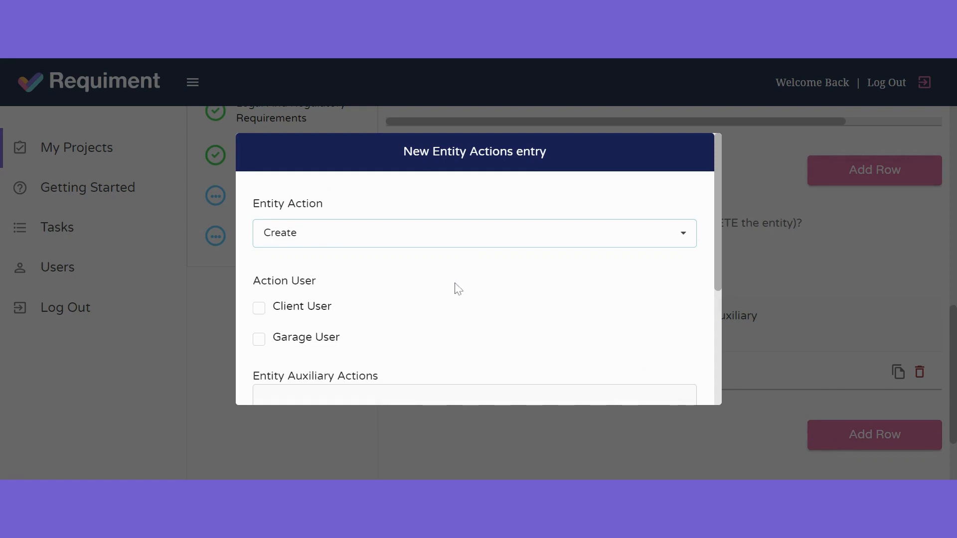
click(311, 310)
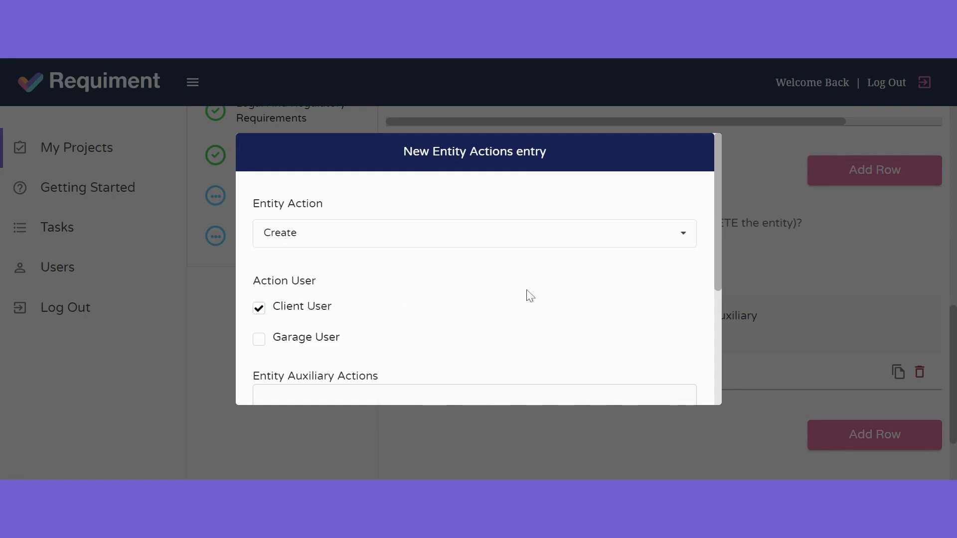
scroll(530, 296, down, 3)
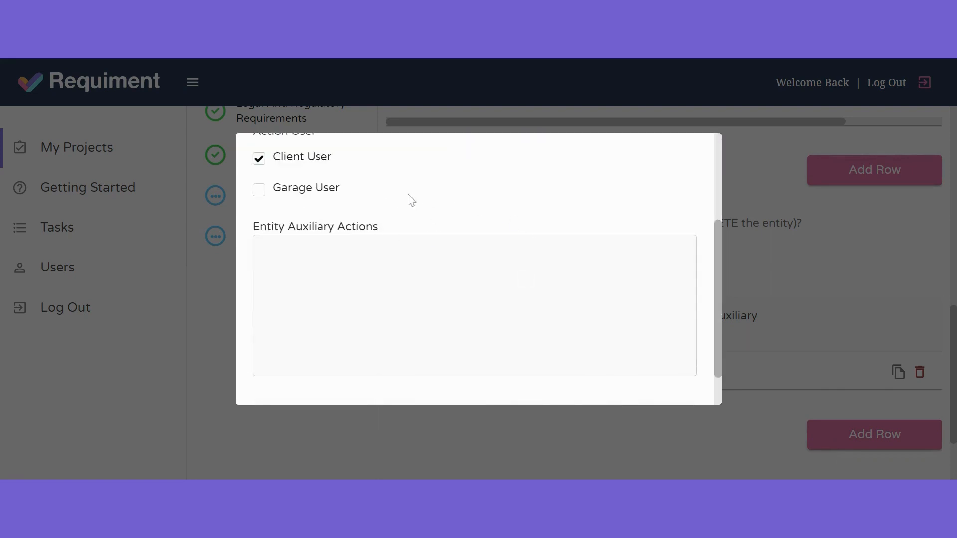
scroll(549, 300, down, 1)
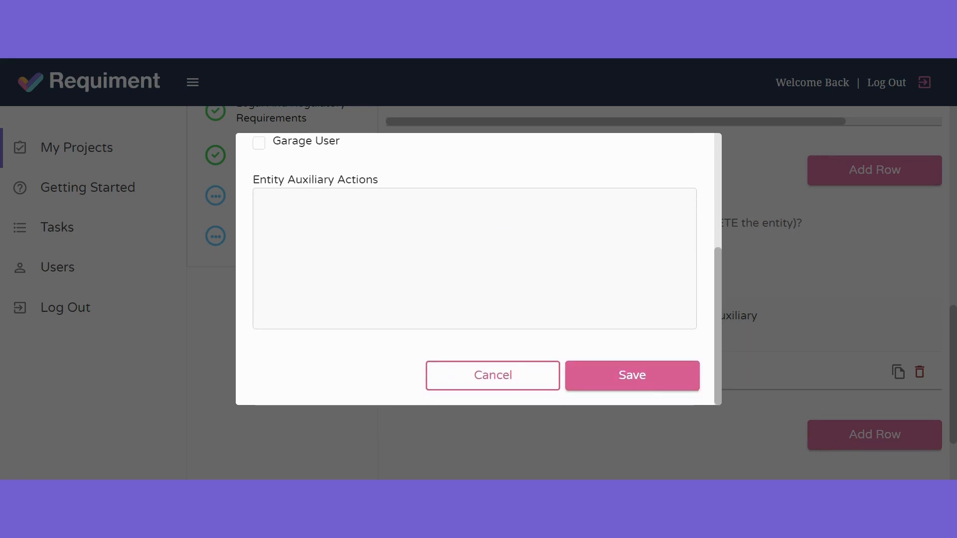
click(630, 376)
Step: Add a Read entity action with both Client User and Garage User as action users and save it
scroll(833, 351, down, 2)
click(868, 359)
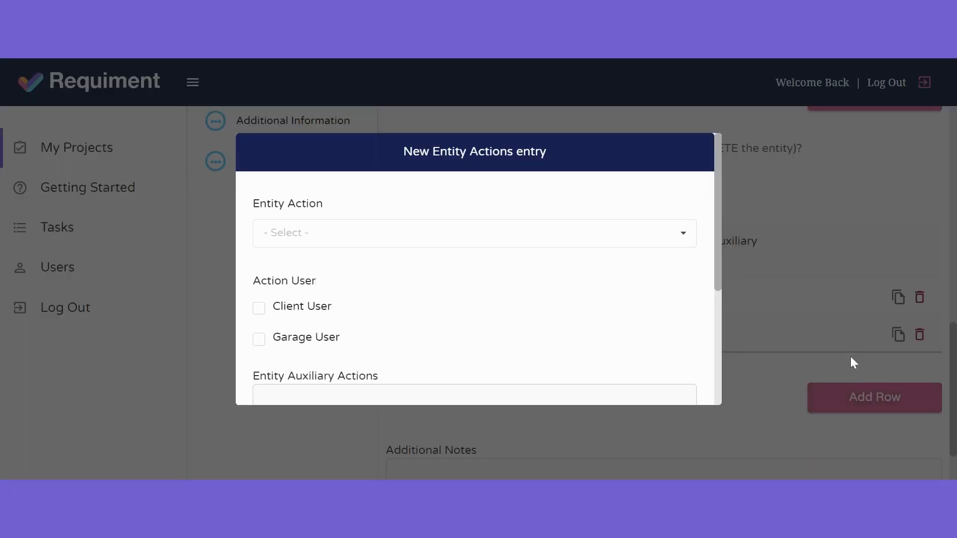
click(436, 246)
click(315, 303)
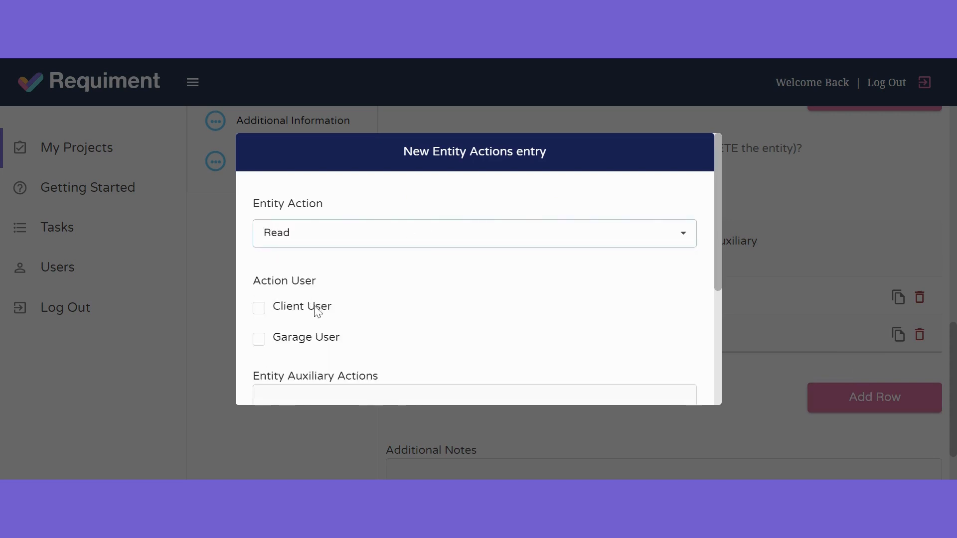
click(277, 309)
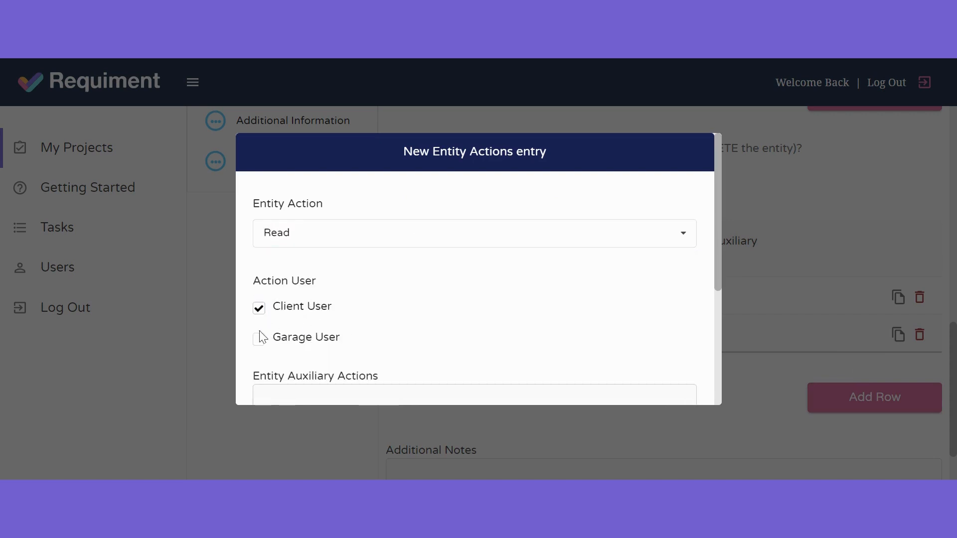
click(259, 339)
scroll(497, 292, down, 4)
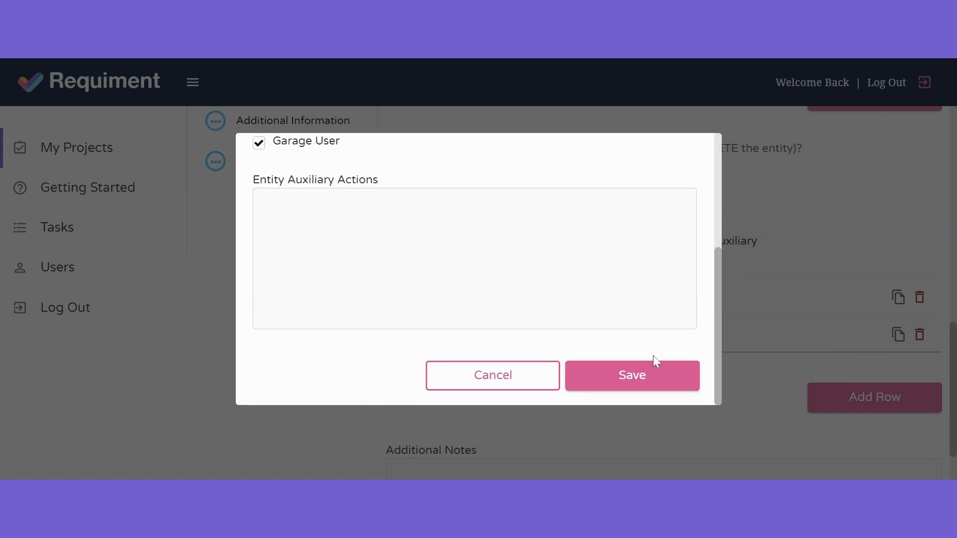
click(630, 379)
Step: Create a new entity action entry for Update, assigning both Client User and Garage User as action users
click(848, 397)
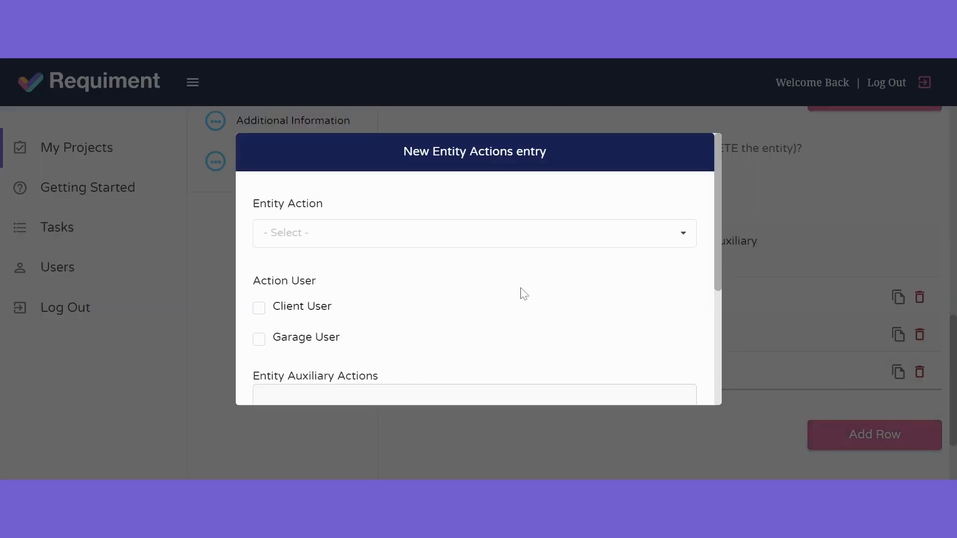
click(376, 234)
click(314, 329)
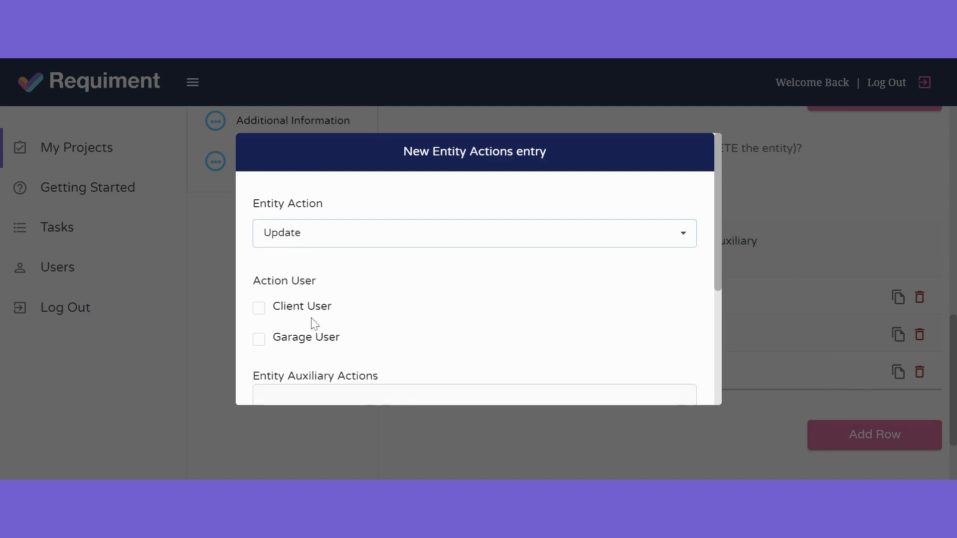
click(277, 307)
click(260, 341)
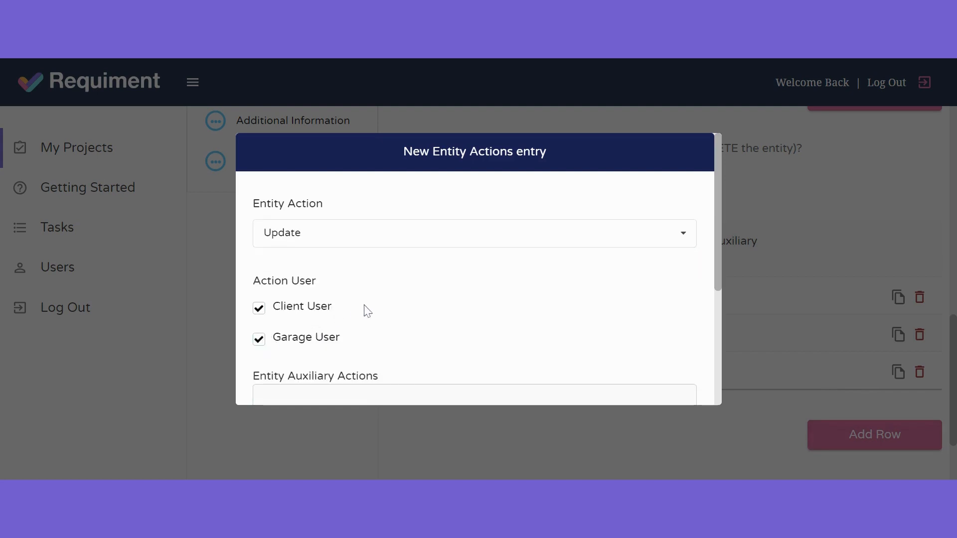
scroll(369, 309, down, 4)
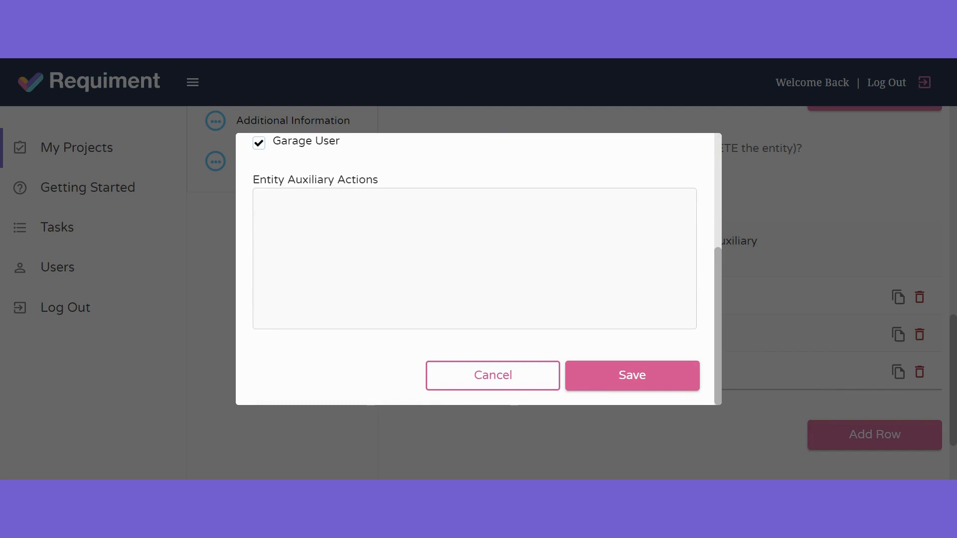
Step: Enter the auxiliary action "If the garage user updates the demo then the client should be emailed the new date/time." and save the Update entry
click(265, 201)
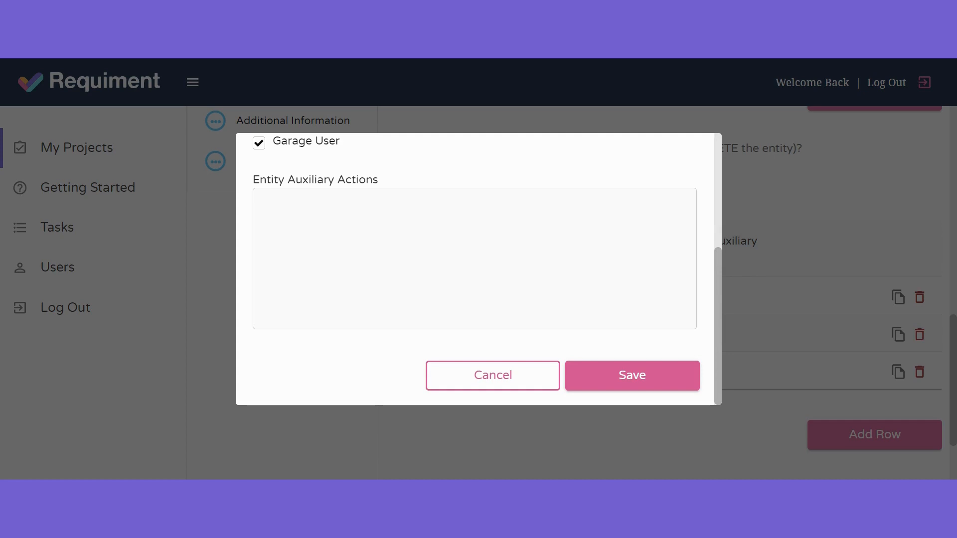
text(If the garage )
text(a)
text(user )
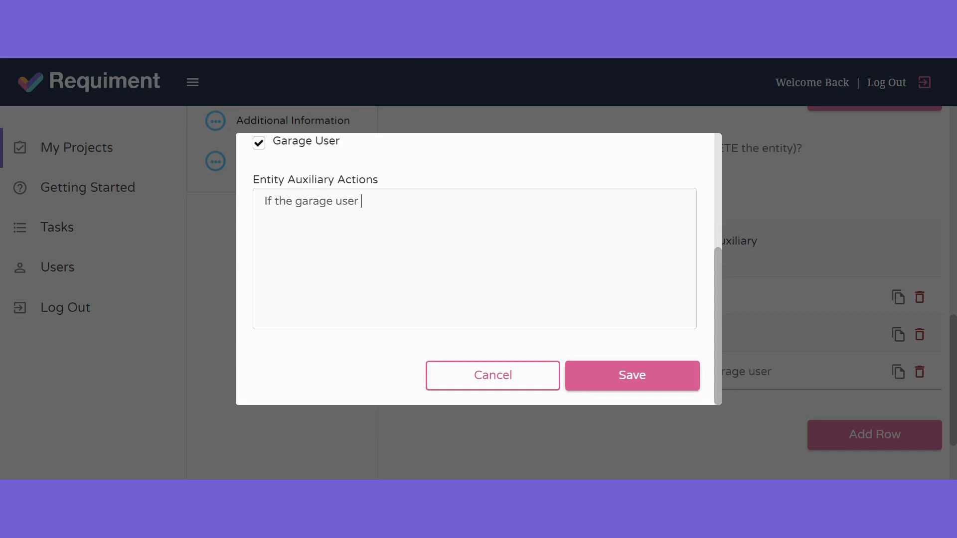
text(updates the demo then)
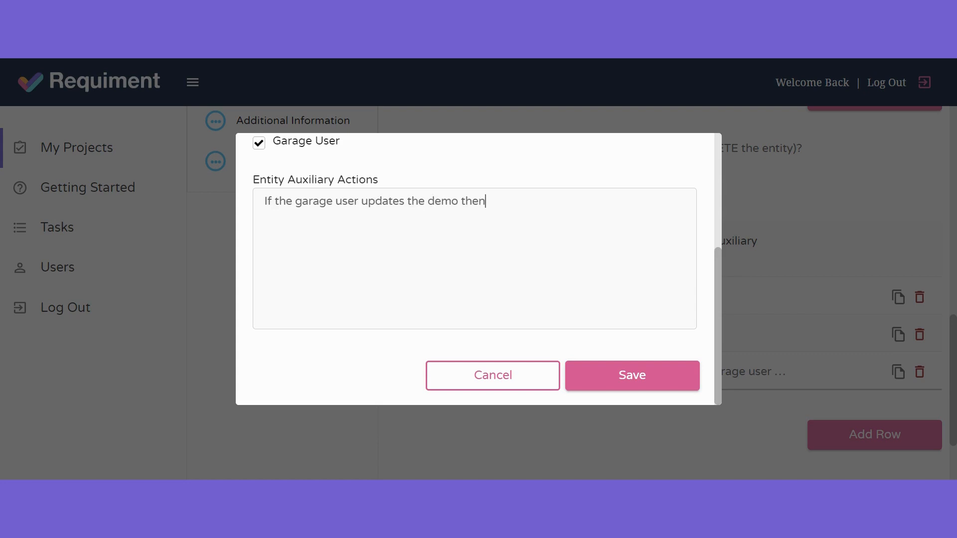
text( the client should be emai)
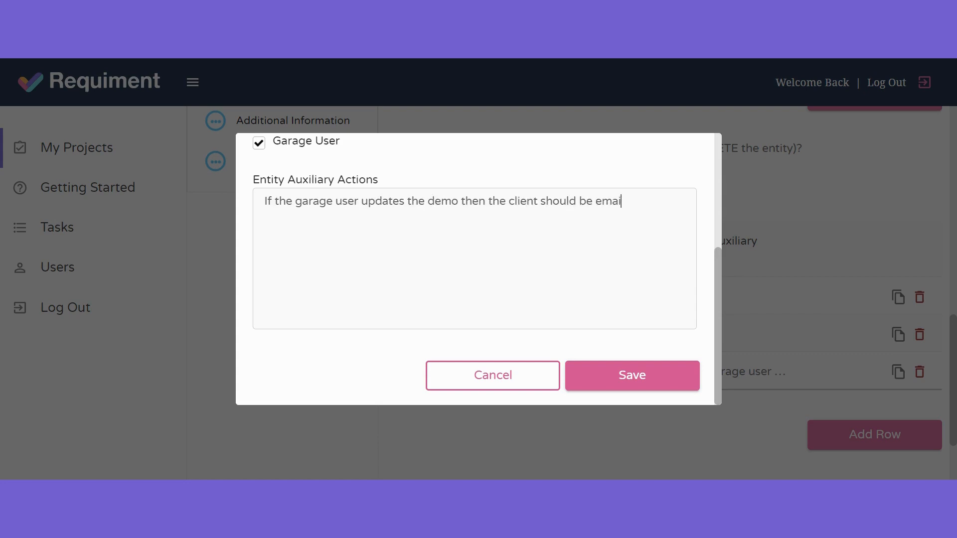
text(led the new date/time.)
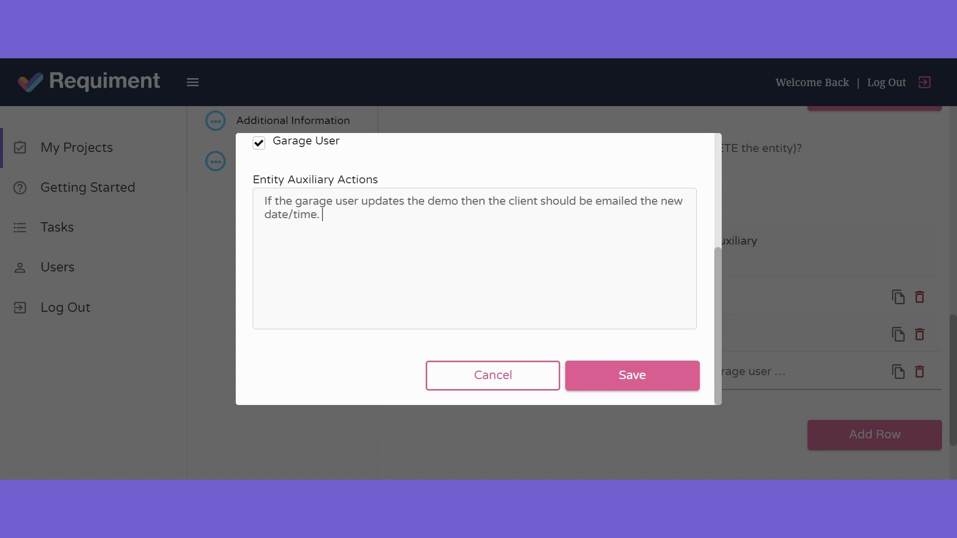
click(655, 386)
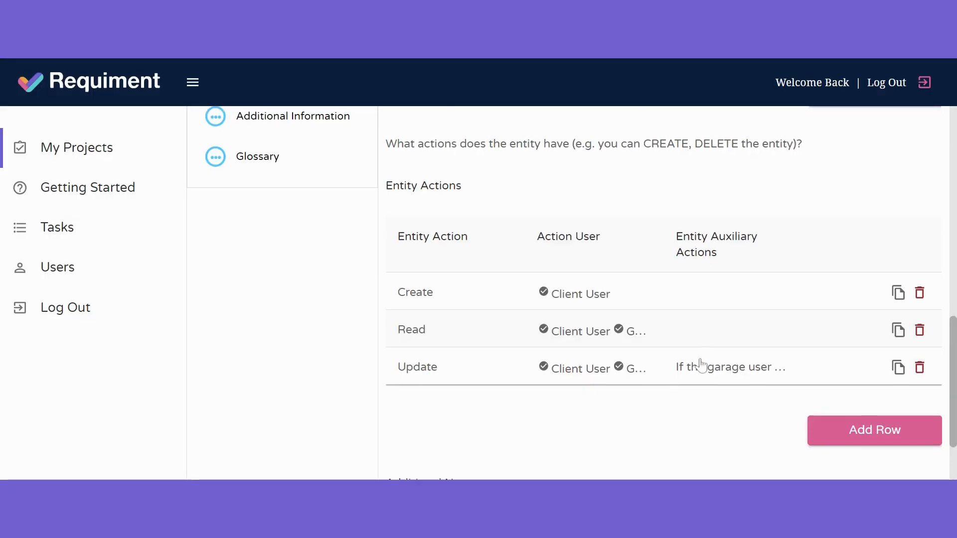
Step: Add a Delete entity action with both Client User and Garage User as action users and save it
scroll(812, 332, down, 2)
click(812, 329)
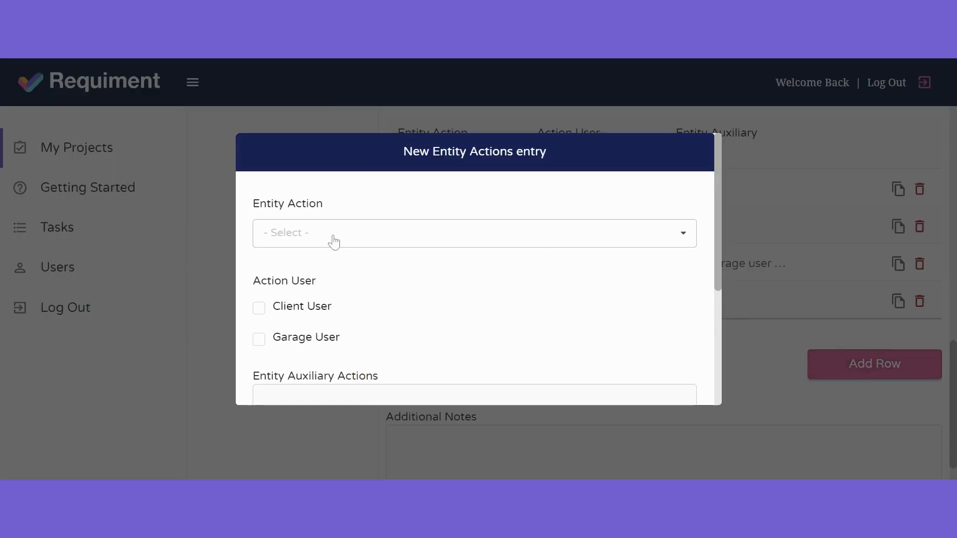
click(348, 234)
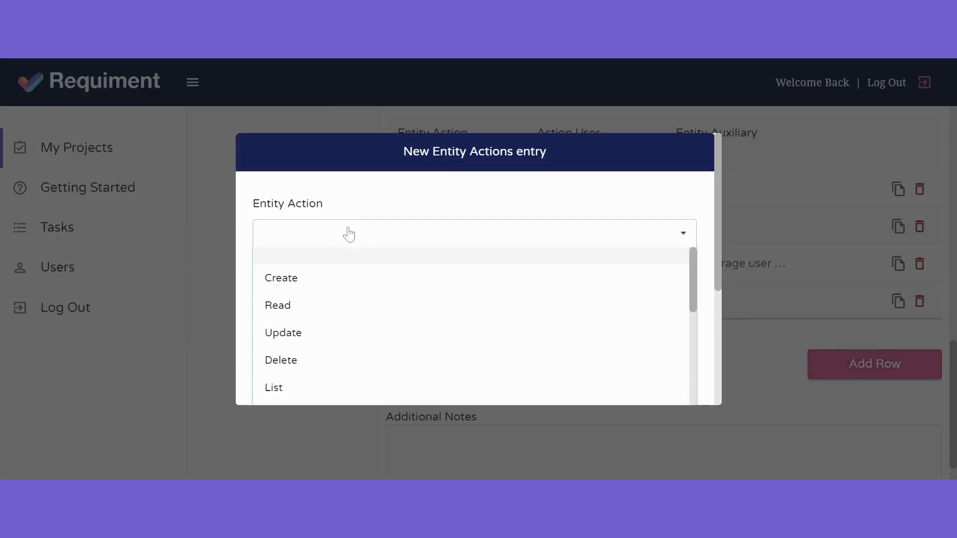
click(314, 361)
scroll(357, 304, down, 3)
click(285, 158)
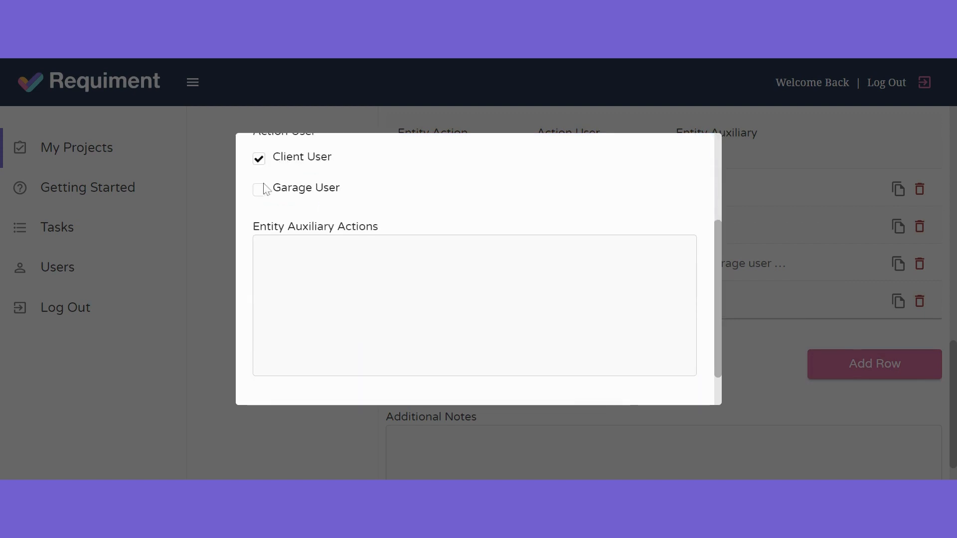
click(263, 189)
scroll(406, 201, down, 2)
click(605, 381)
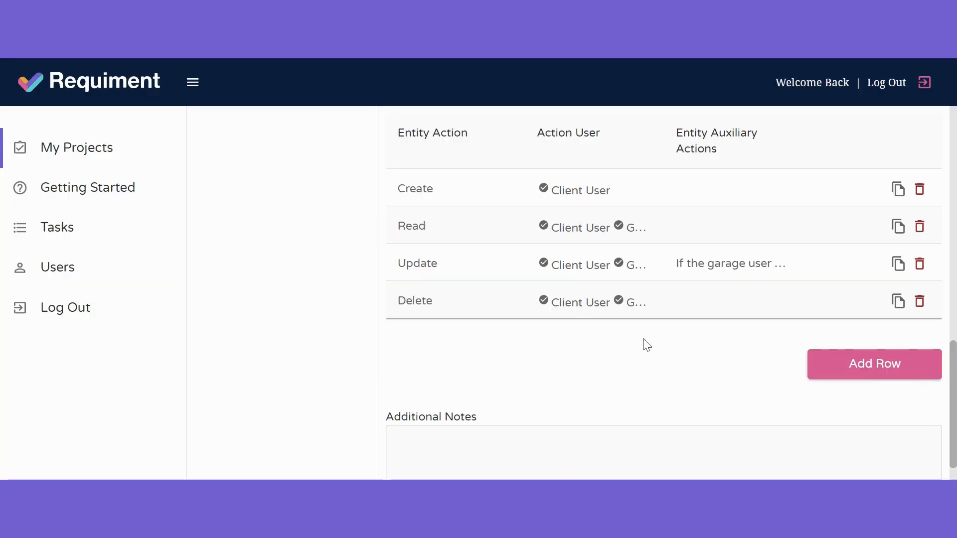
Step: Add a Search entity action with both Client User and Garage User as action users and save it
click(874, 368)
click(370, 230)
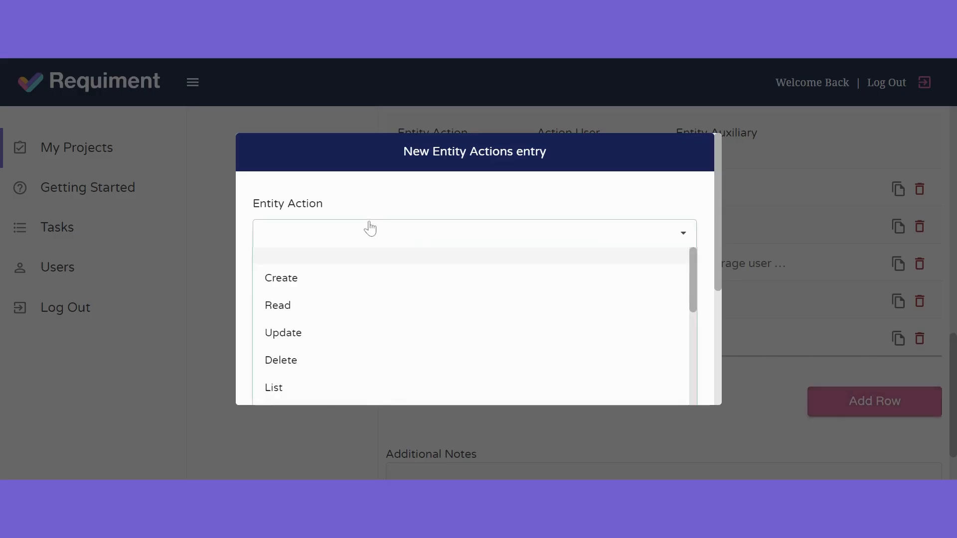
scroll(339, 334, down, 5)
click(313, 267)
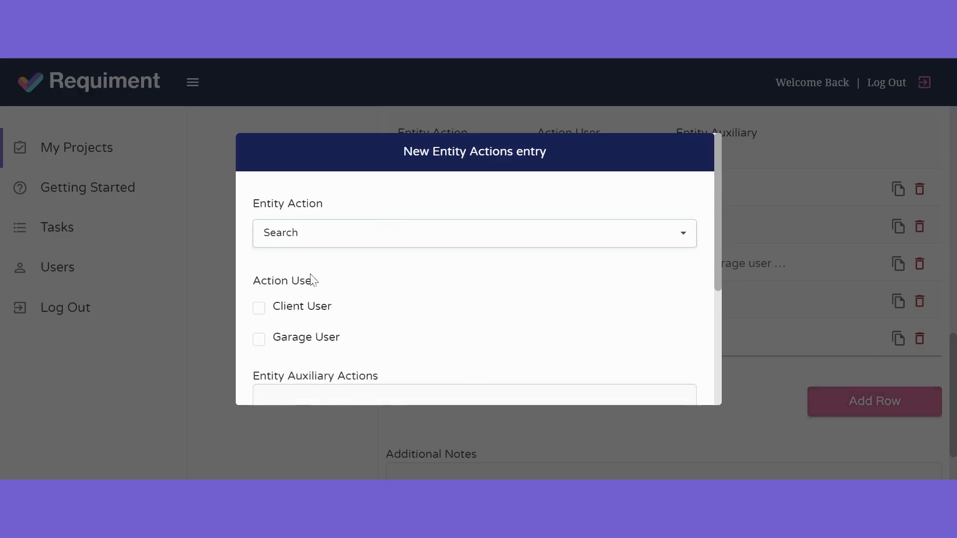
click(272, 316)
click(280, 338)
scroll(487, 337, down, 4)
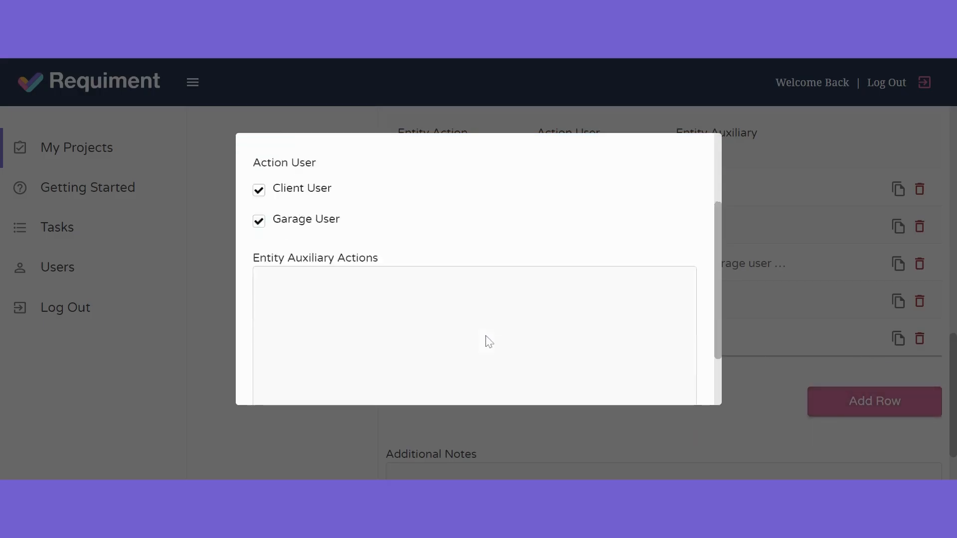
click(614, 377)
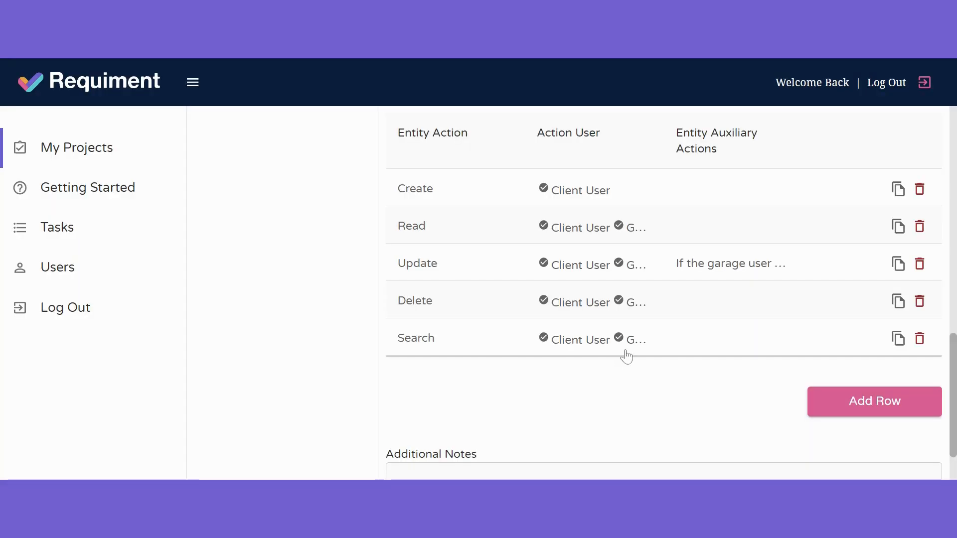
scroll(653, 378, down, 2)
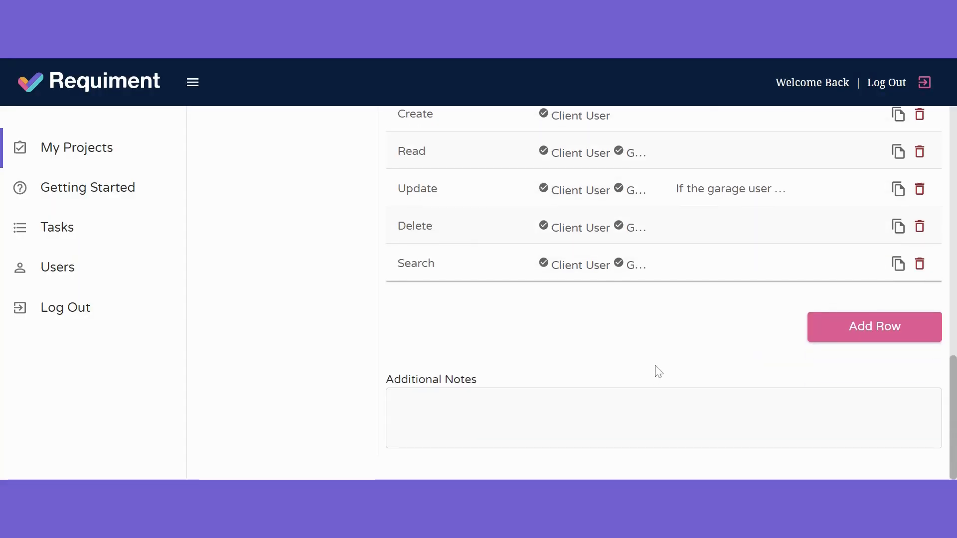